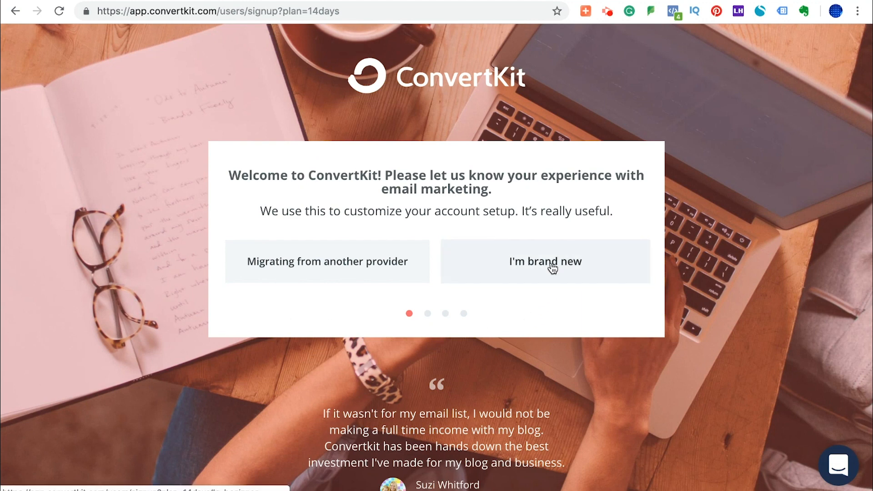
Answer the signup questions as brand new to email marketing, with an existing website built on Squarespace.
{"action": "left_click", "coordinate": [552, 269]}
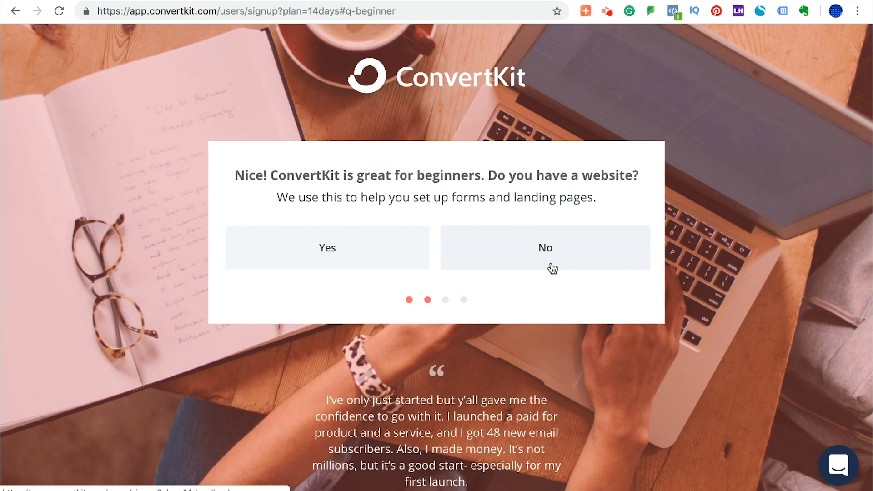
{"action": "left_click", "coordinate": [358, 254]}
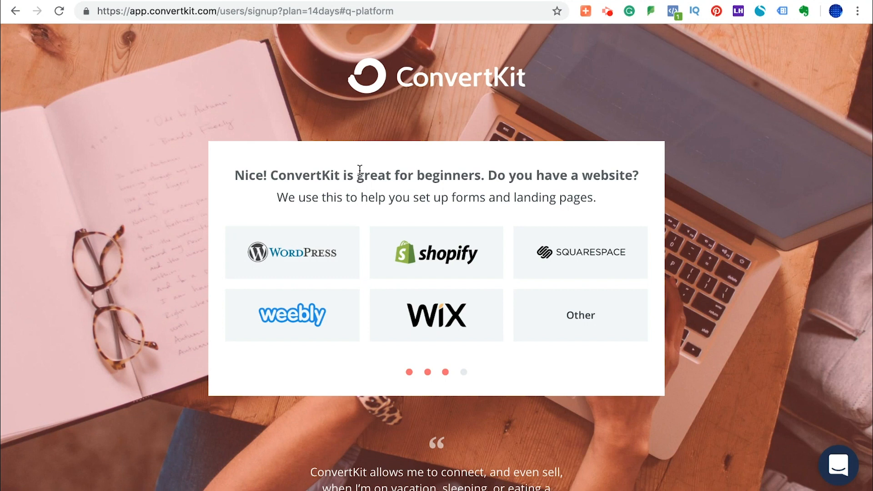
{"action": "left_click", "coordinate": [561, 259]}
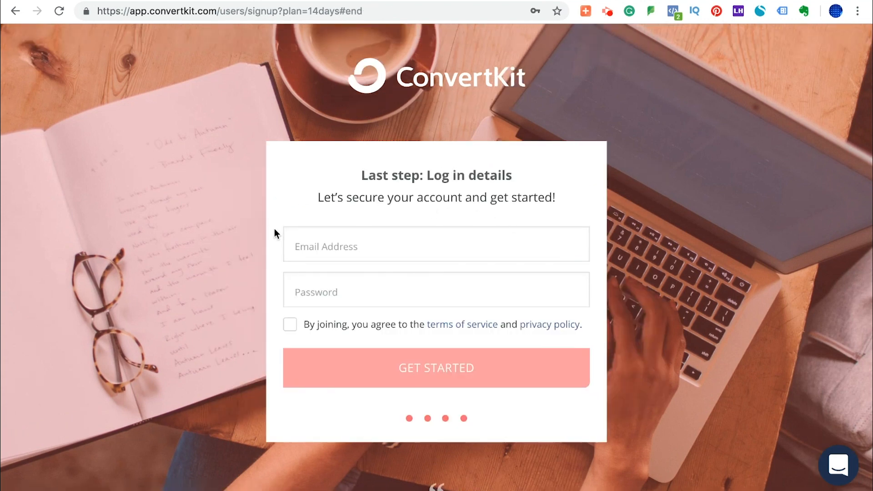
Fill in the account's email address and password in the signup login details.
{"action": "left_click", "coordinate": [322, 247]}
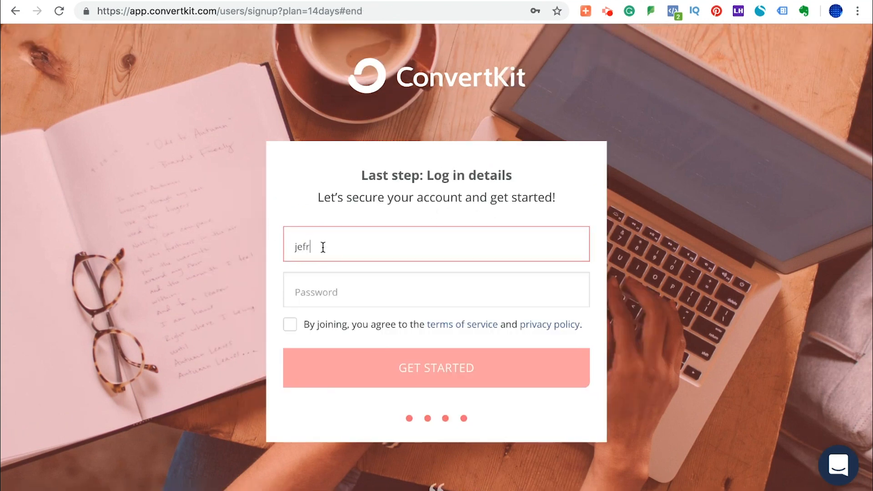
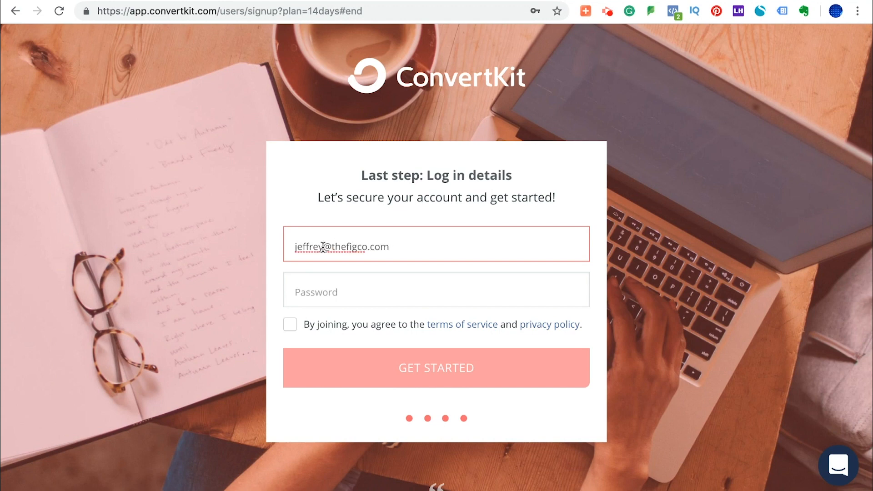
{"action": "key", "text": "Tab"}
{"action": "type", "text": "••••••••••"}
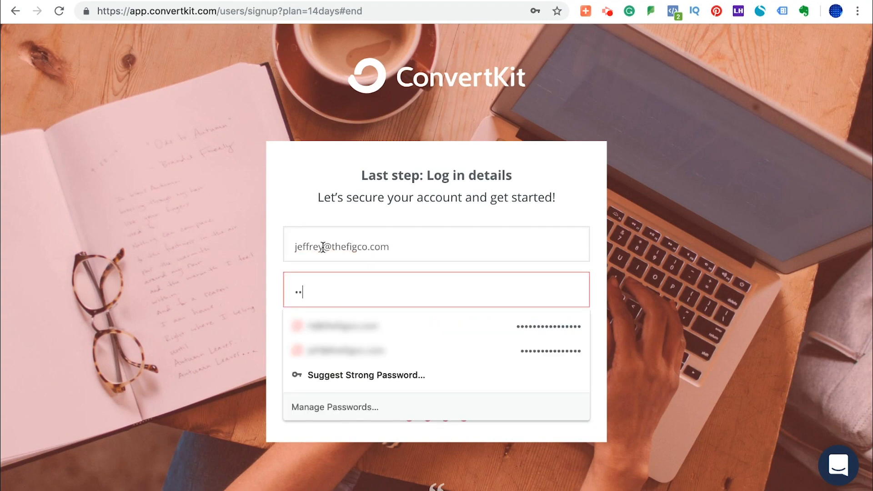
{"action": "type", "text": "••••••"}
{"action": "key", "text": "Tab"}
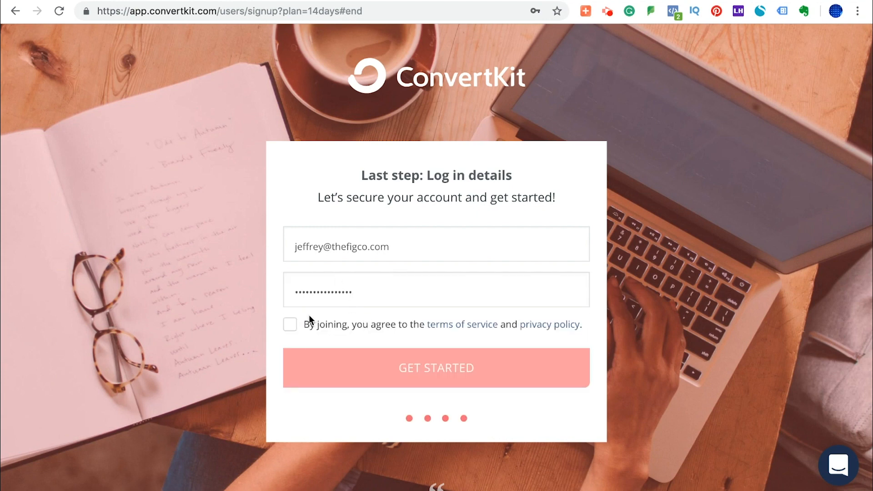
Agree to the terms of service, create the account and save its login in the browser.
{"action": "left_click", "coordinate": [288, 327]}
{"action": "left_click", "coordinate": [412, 365]}
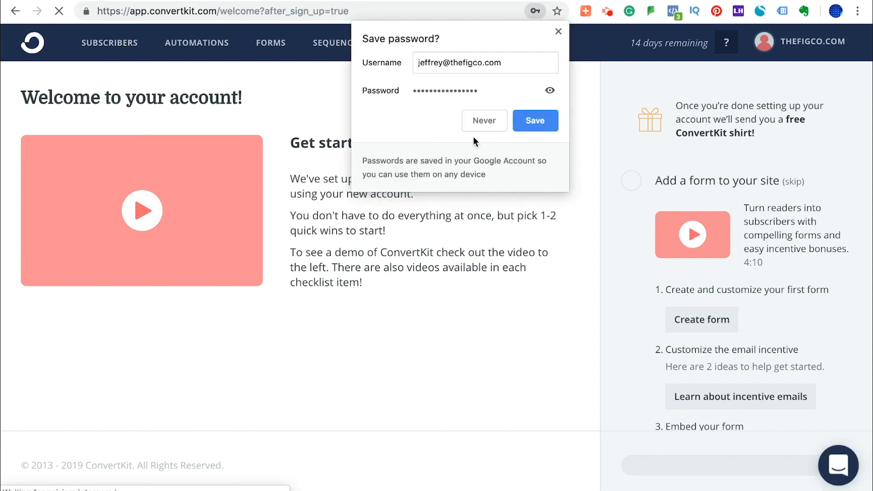
{"action": "left_click", "coordinate": [532, 121]}
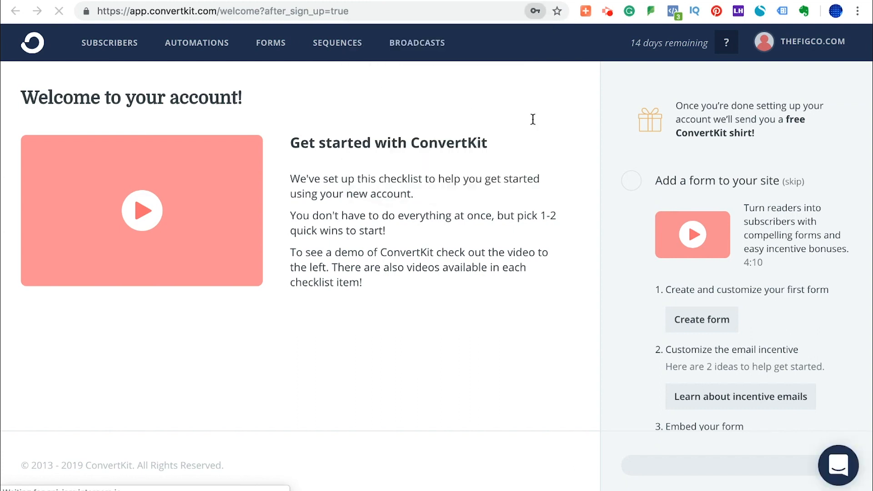
Create a new form with the Inline display format and the Mills template.
{"action": "left_click", "coordinate": [682, 318]}
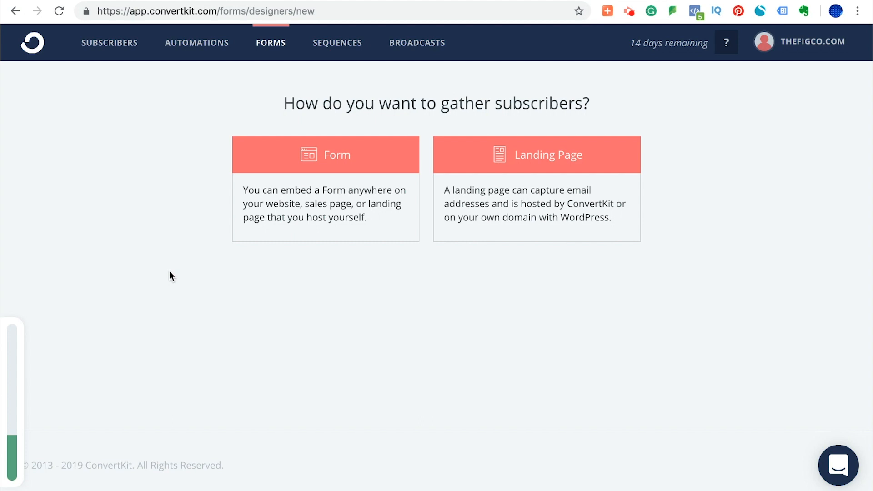
{"action": "left_click", "coordinate": [319, 152]}
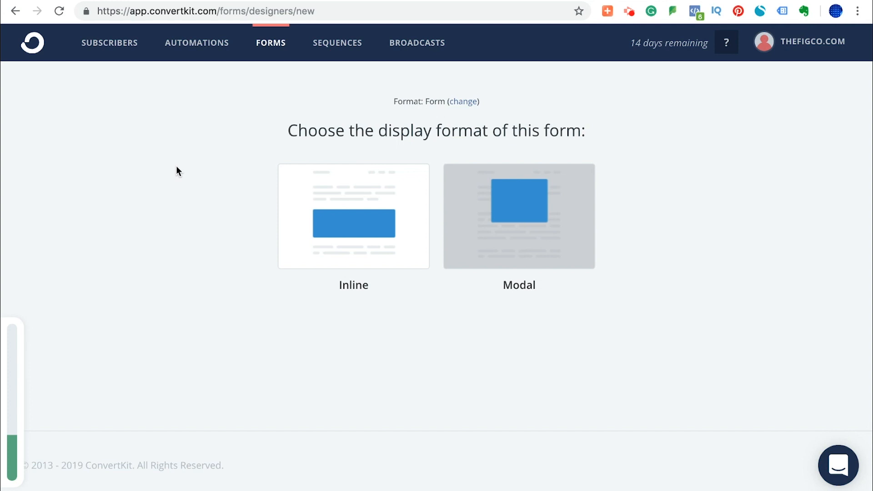
{"action": "left_click", "coordinate": [339, 207]}
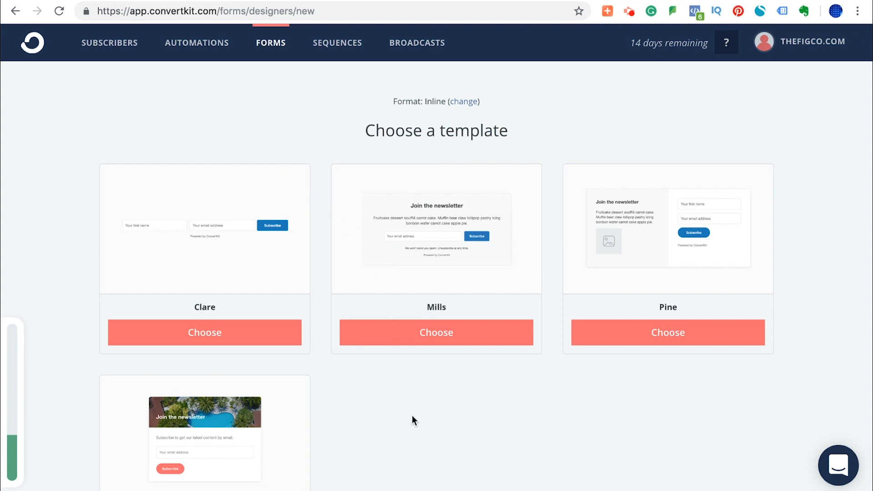
{"action": "scroll", "coordinate": [411, 418], "scroll_direction": "down", "scroll_amount": 2}
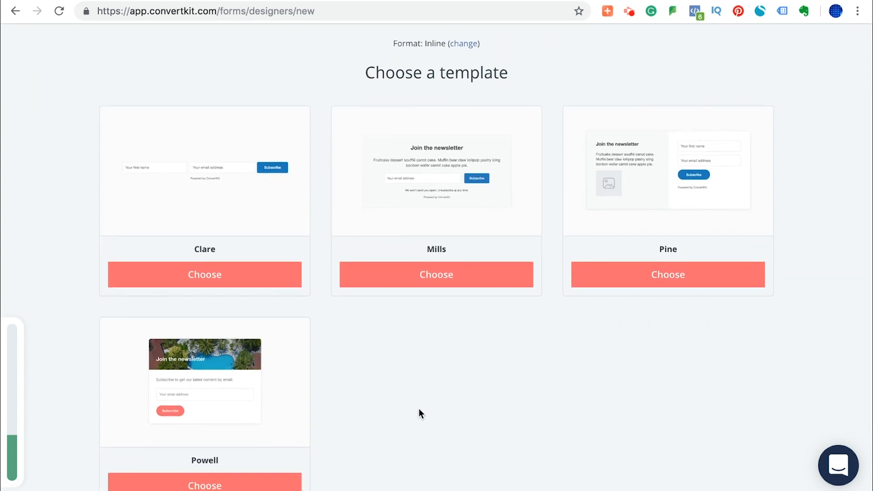
{"action": "scroll", "coordinate": [421, 408], "scroll_direction": "up", "scroll_amount": 1}
{"action": "left_click", "coordinate": [437, 304]}
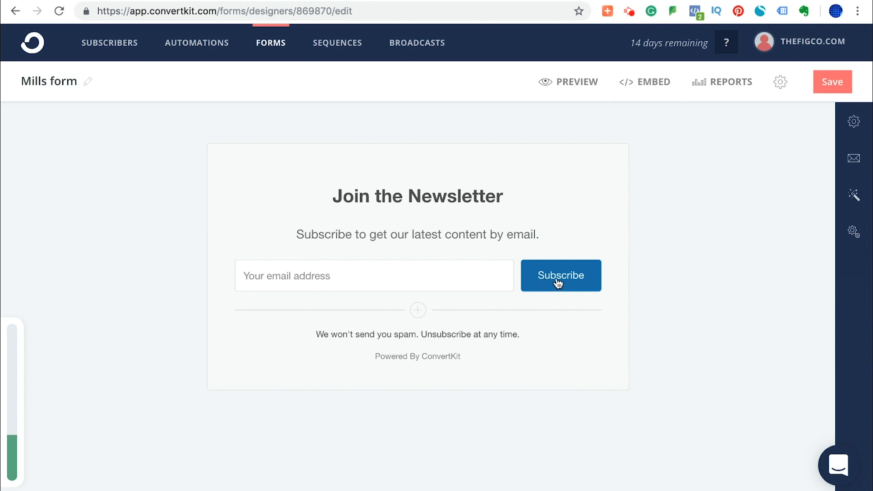
Add a First Name custom field to the form and place it above the email address field.
{"action": "left_click", "coordinate": [418, 310]}
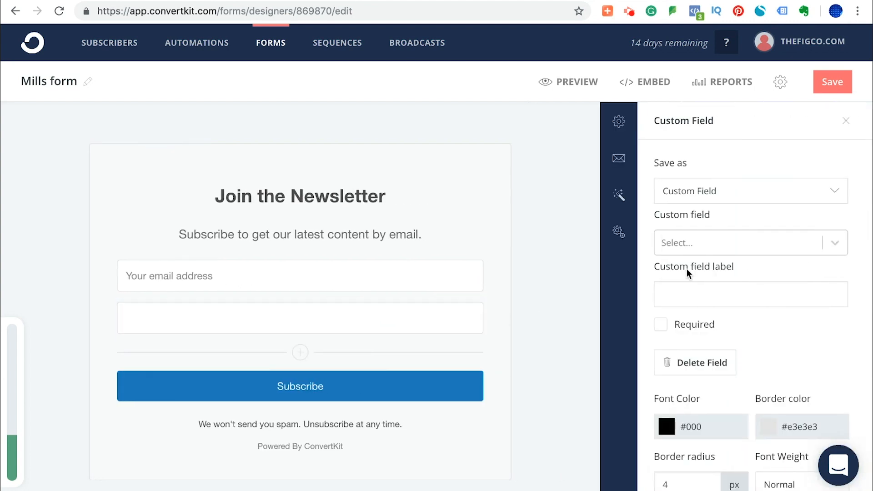
{"action": "left_click", "coordinate": [716, 247]}
{"action": "left_click", "coordinate": [705, 275]}
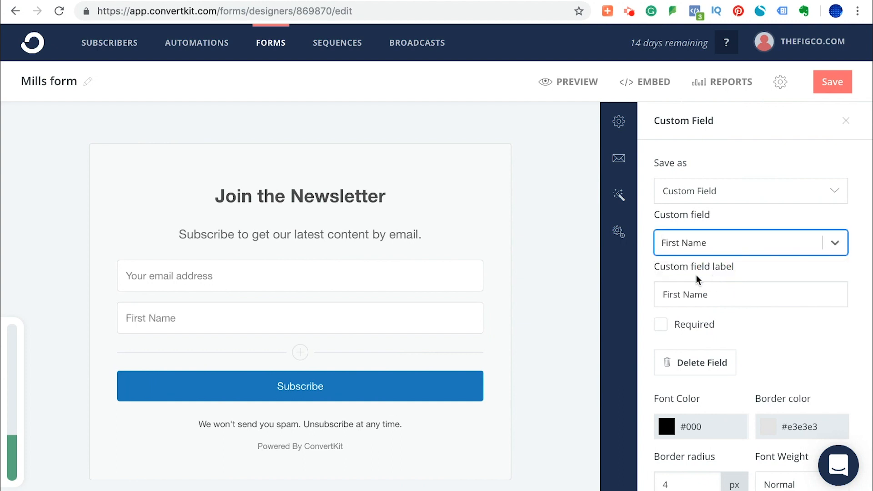
{"action": "left_click_drag", "start_coordinate": [111, 317], "coordinate": [111, 279]}
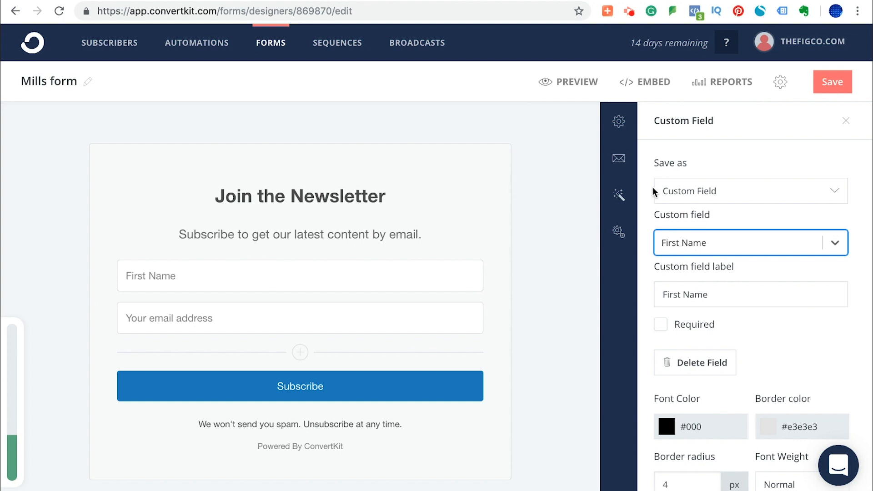
Review the form's success message settings, incentive email contents, styles and advanced settings.
{"action": "left_click", "coordinate": [622, 123]}
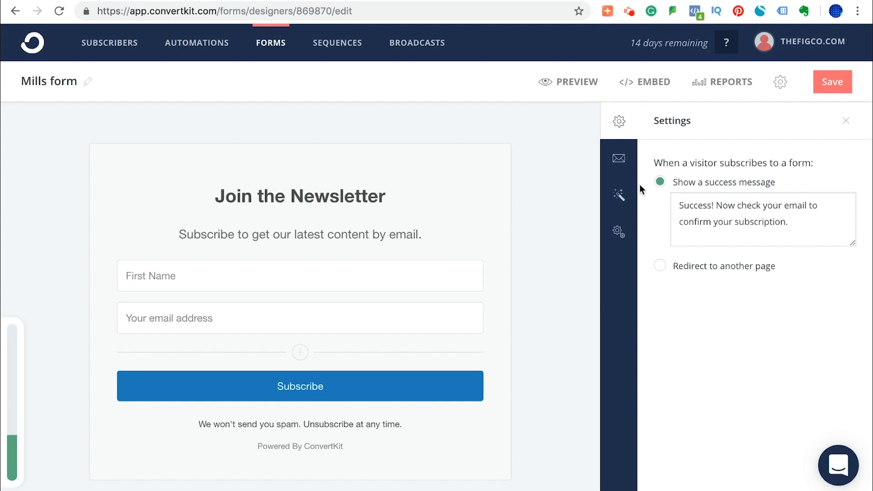
{"action": "left_click", "coordinate": [619, 157]}
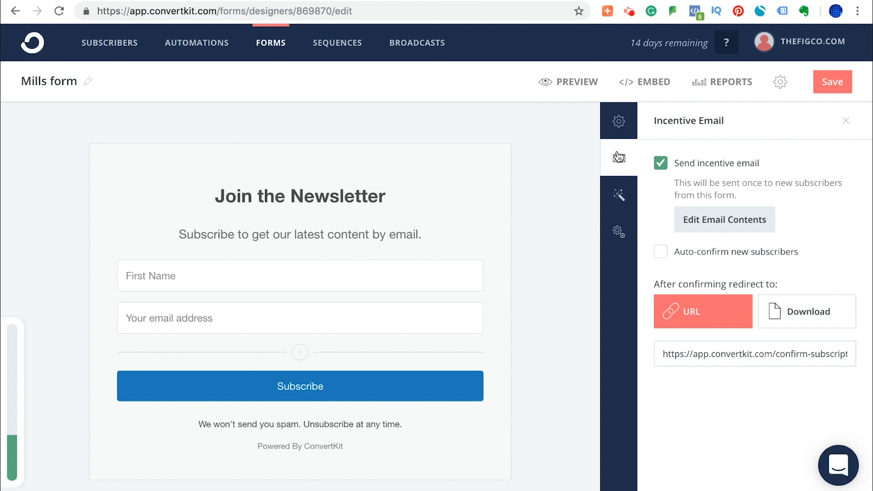
{"action": "left_click", "coordinate": [731, 220]}
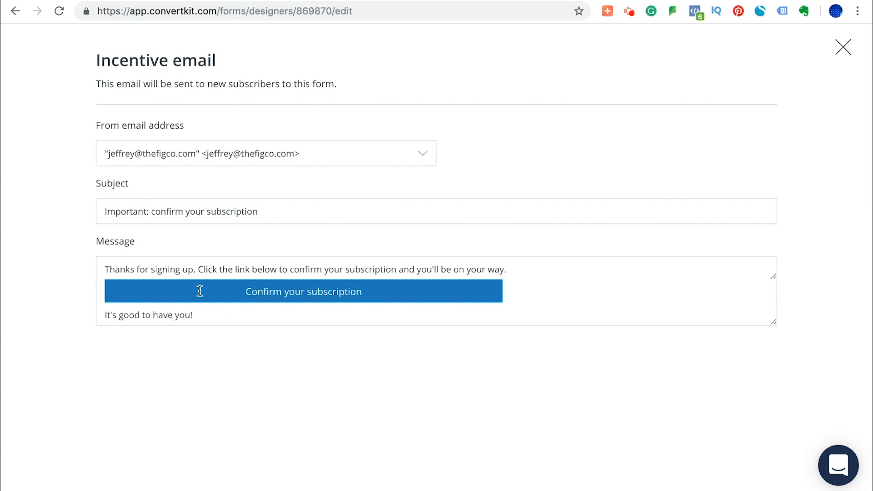
{"action": "left_click", "coordinate": [844, 48]}
{"action": "left_click", "coordinate": [619, 196]}
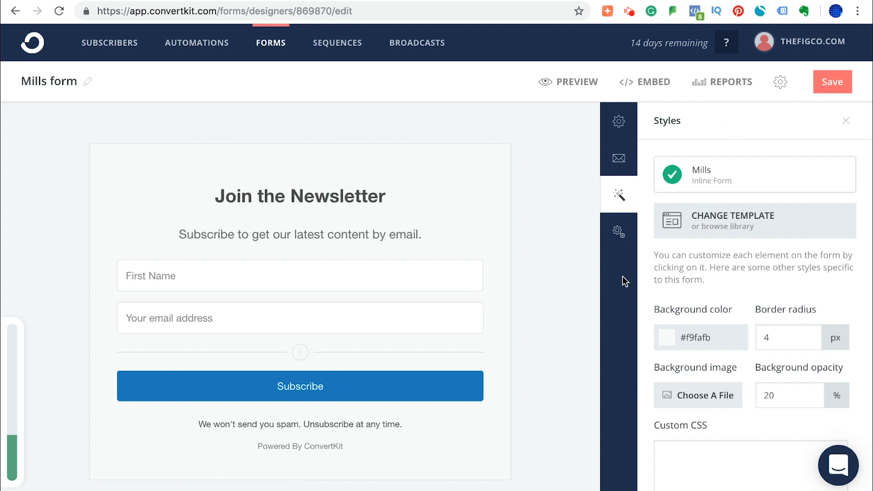
{"action": "left_click", "coordinate": [617, 234]}
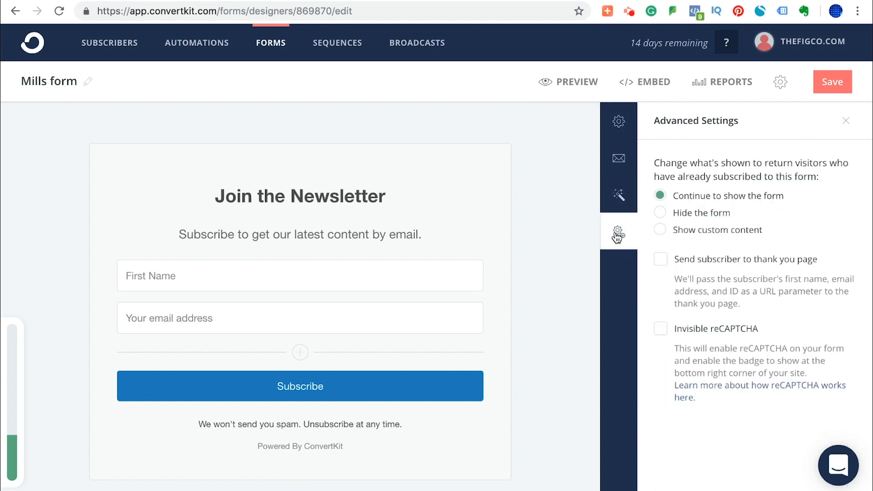
{"action": "left_click", "coordinate": [619, 120]}
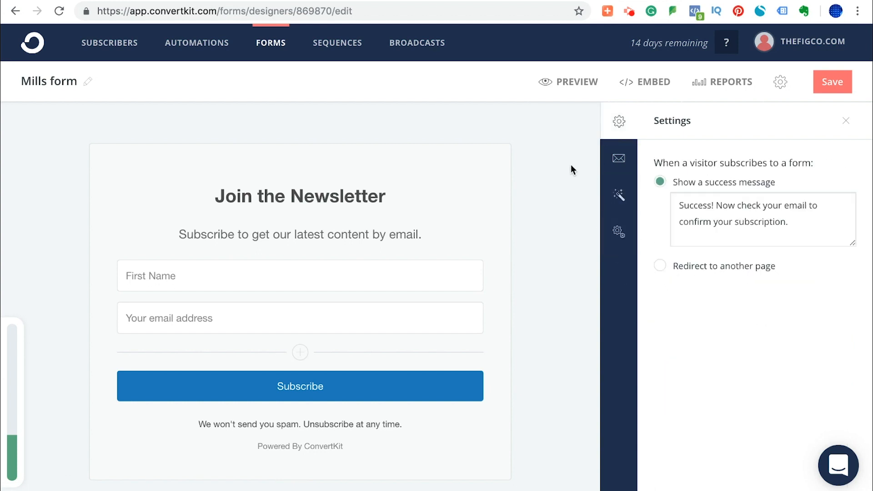
Save the Mills form and copy its HTML embed code.
{"action": "left_click", "coordinate": [826, 86]}
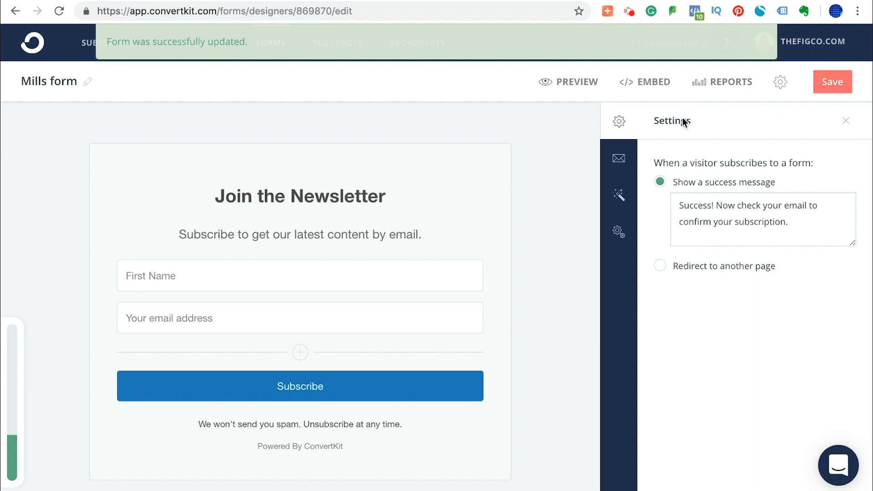
{"action": "left_click", "coordinate": [637, 90]}
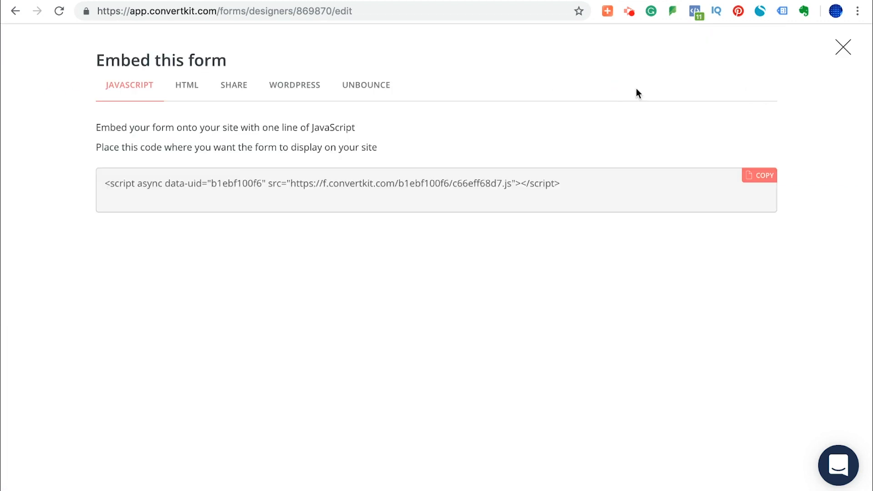
{"action": "left_click", "coordinate": [189, 85]}
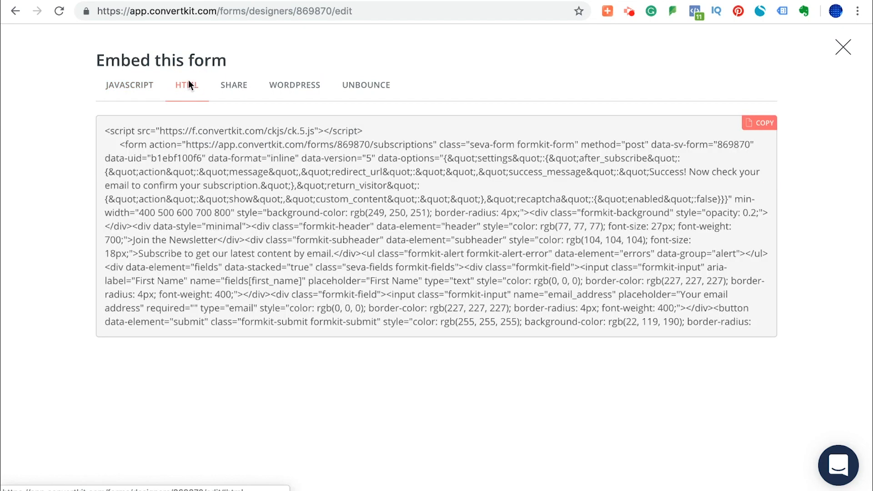
{"action": "left_click", "coordinate": [757, 124]}
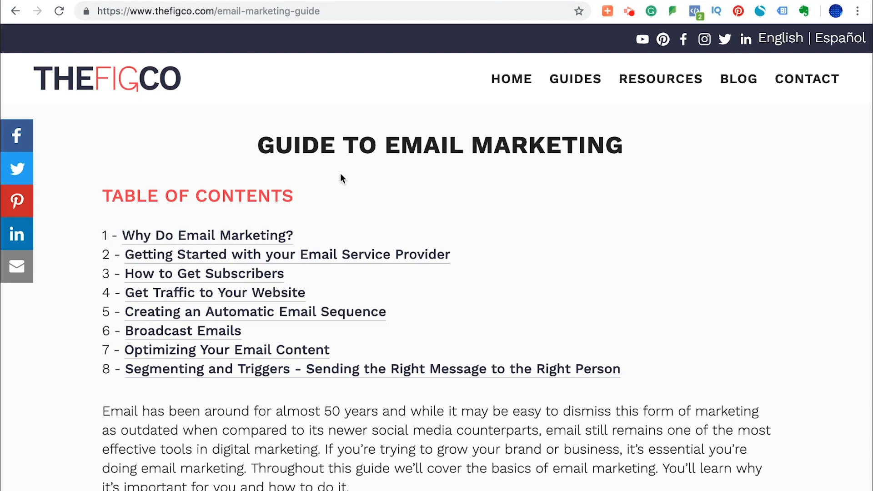
Switch to the Squarespace site editor and insert a code block below the introduction of the Email Marketing Content section.
{"action": "scroll", "coordinate": [370, 281], "scroll_direction": "down", "scroll_amount": 5}
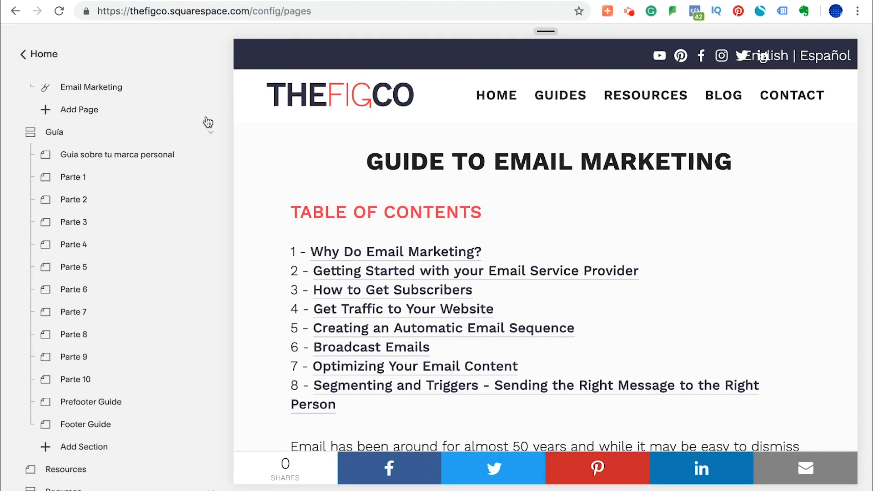
{"action": "scroll", "coordinate": [341, 324], "scroll_direction": "down", "scroll_amount": 5}
{"action": "scroll", "coordinate": [322, 307], "scroll_direction": "down", "scroll_amount": 3}
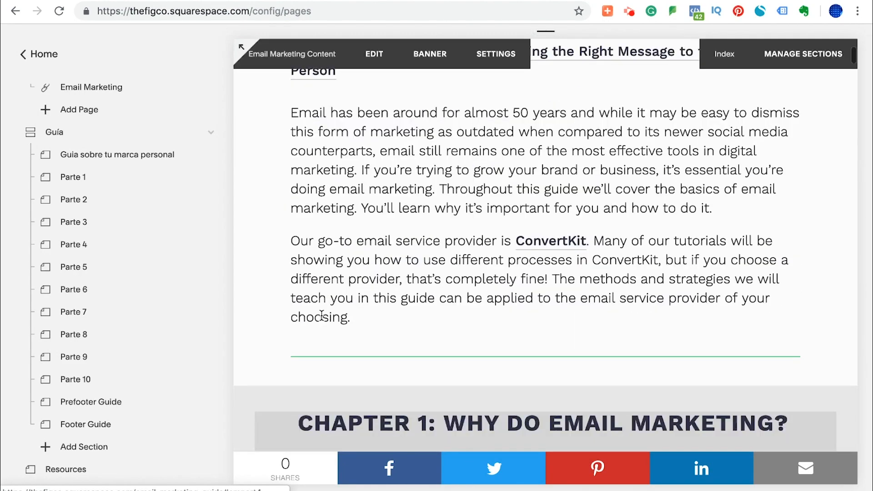
{"action": "left_click", "coordinate": [375, 55]}
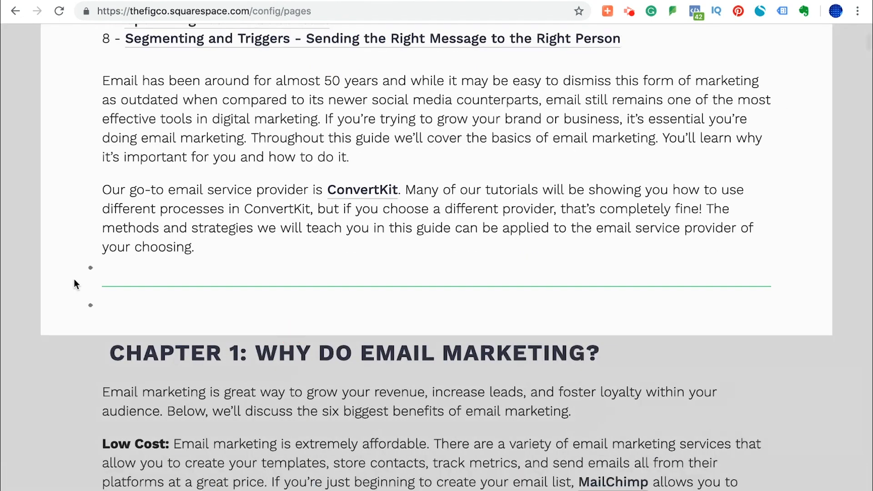
{"action": "left_click", "coordinate": [91, 268]}
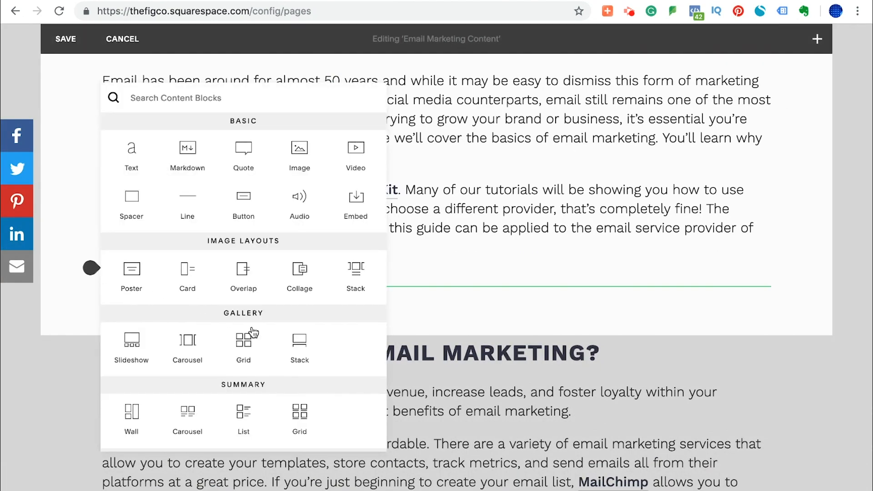
{"action": "scroll", "coordinate": [228, 318], "scroll_direction": "down", "scroll_amount": 3}
{"action": "left_click", "coordinate": [295, 372]}
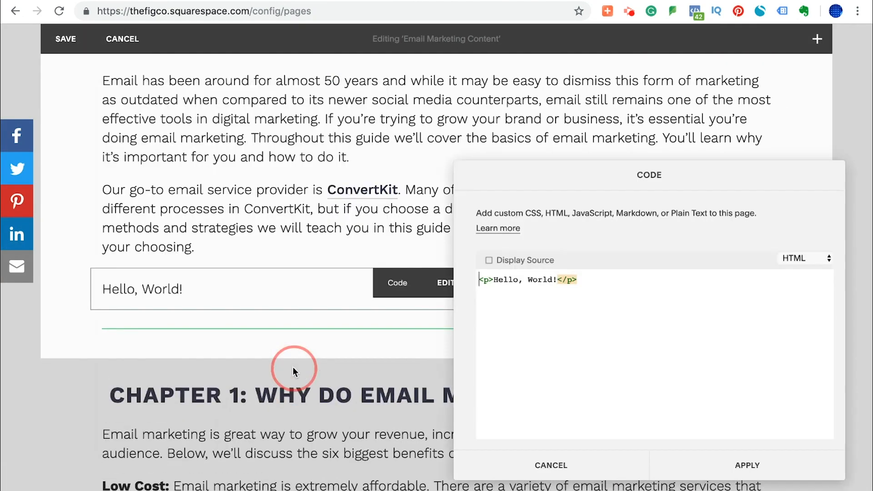
Replace the code block's placeholder with the copied form HTML, apply it and save the page section.
{"action": "left_click", "coordinate": [608, 283]}
{"action": "key", "text": "ctrl+a"}
{"action": "key", "text": "BackSpace"}
{"action": "key", "text": "ctrl+v"}
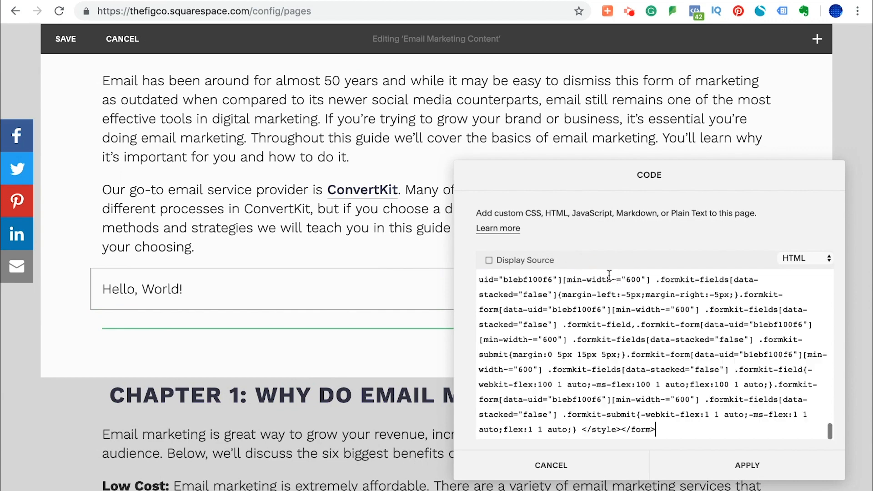
{"action": "left_click", "coordinate": [746, 466]}
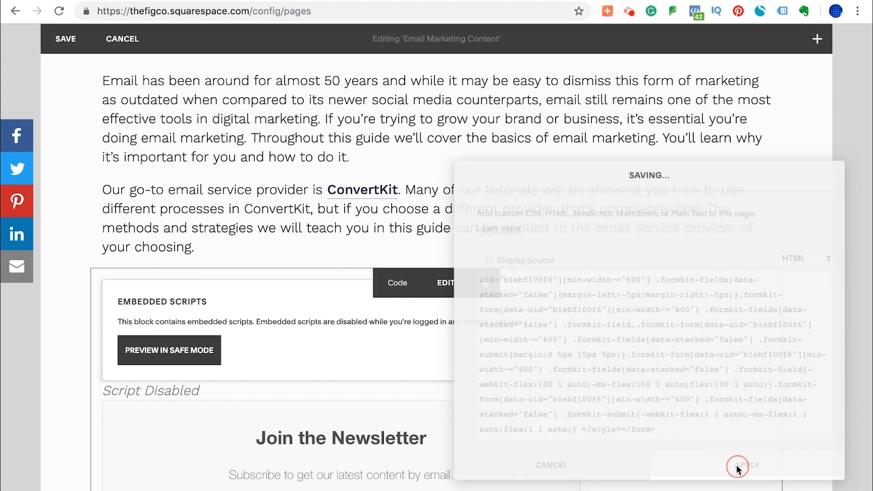
{"action": "left_click", "coordinate": [67, 40]}
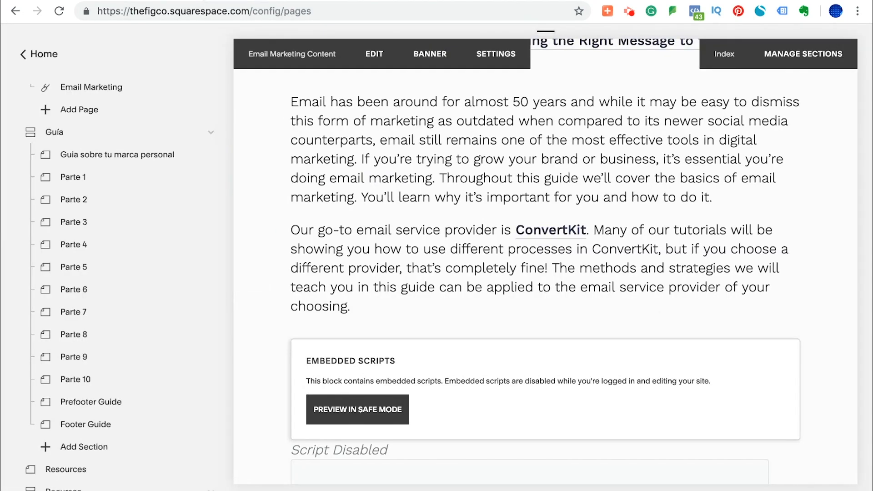
Switch to the live email marketing guide page and reload it to check the embedded newsletter form.
{"action": "left_click", "coordinate": [214, 1]}
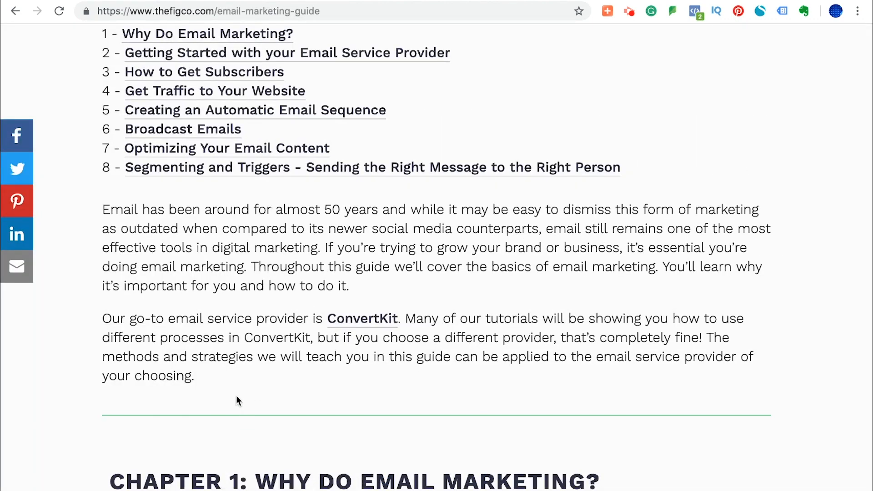
{"action": "key", "text": "super+r"}
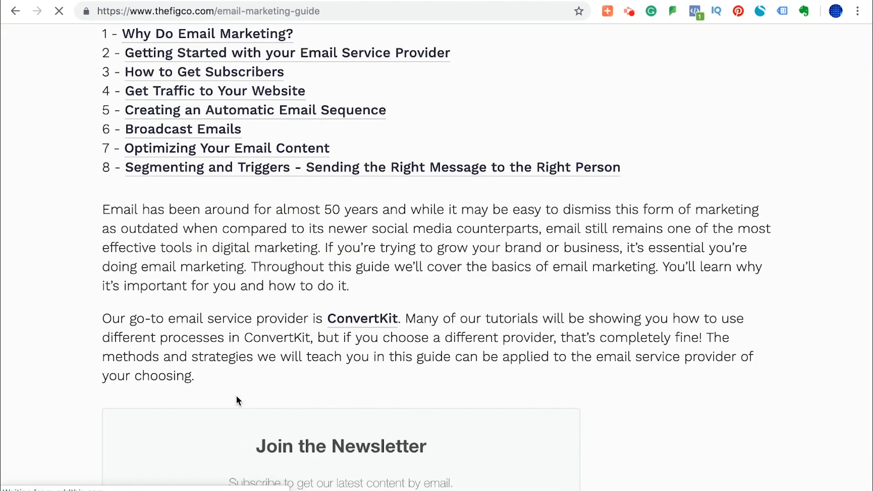
{"action": "scroll", "coordinate": [236, 400], "scroll_direction": "down", "scroll_amount": 5}
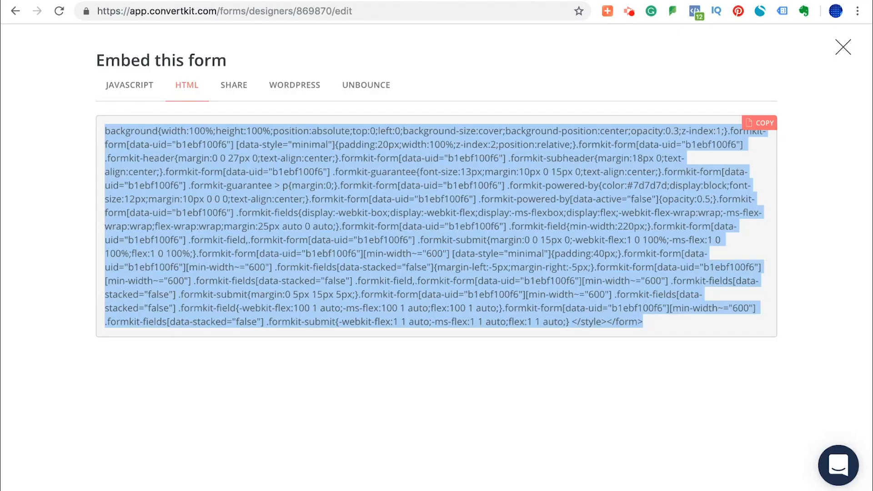
Return to ConvertKit, close the form's embed code view and open the account settings.
{"action": "left_click", "coordinate": [842, 47]}
{"action": "left_click", "coordinate": [823, 40]}
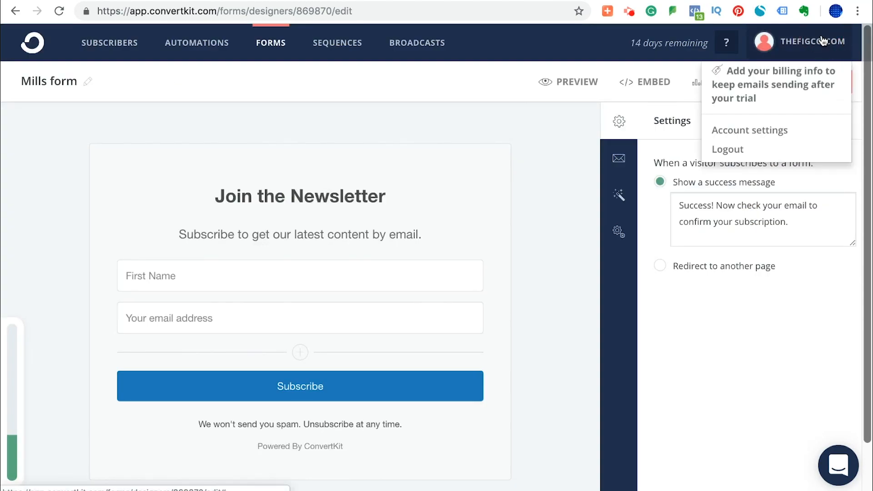
{"action": "left_click", "coordinate": [762, 131]}
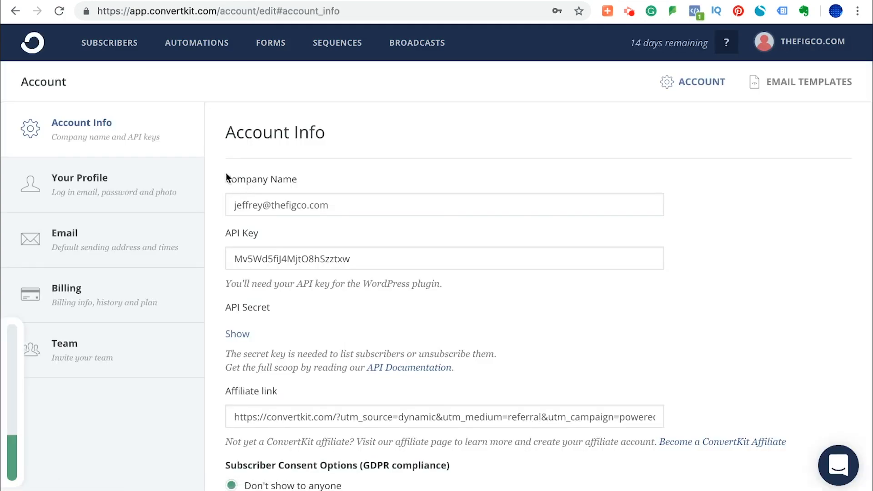
Change the account's company name to TheFigCo LLC and save the account info.
{"action": "triple_click", "coordinate": [279, 206]}
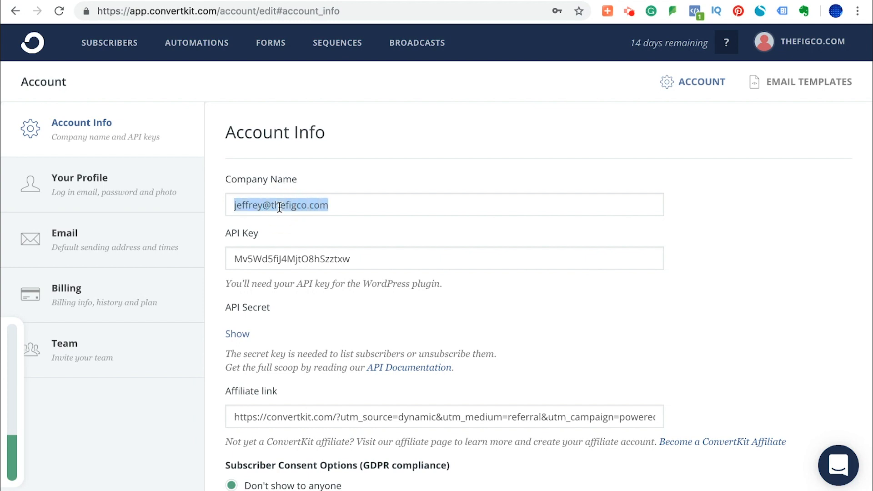
{"action": "type", "text": "The"}
{"action": "key", "text": "Down"}
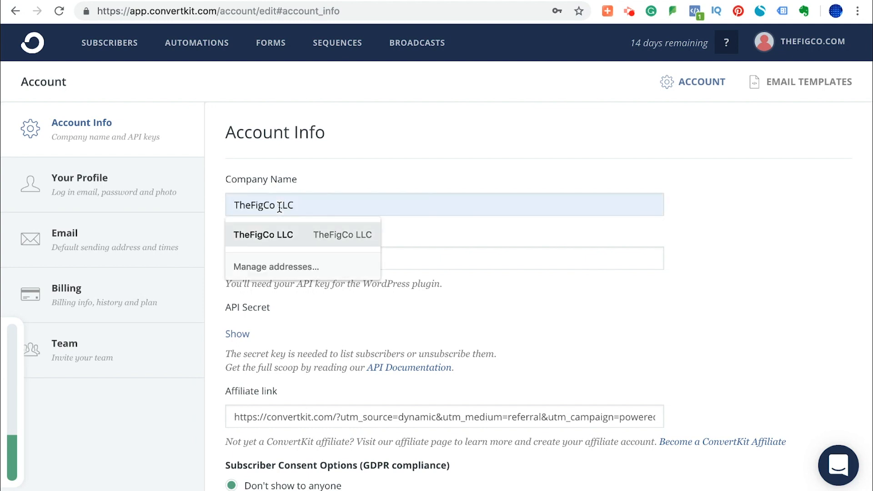
{"action": "key", "text": "Tab"}
{"action": "left_click", "coordinate": [403, 223]}
{"action": "scroll", "coordinate": [755, 291], "scroll_direction": "down", "scroll_amount": 1}
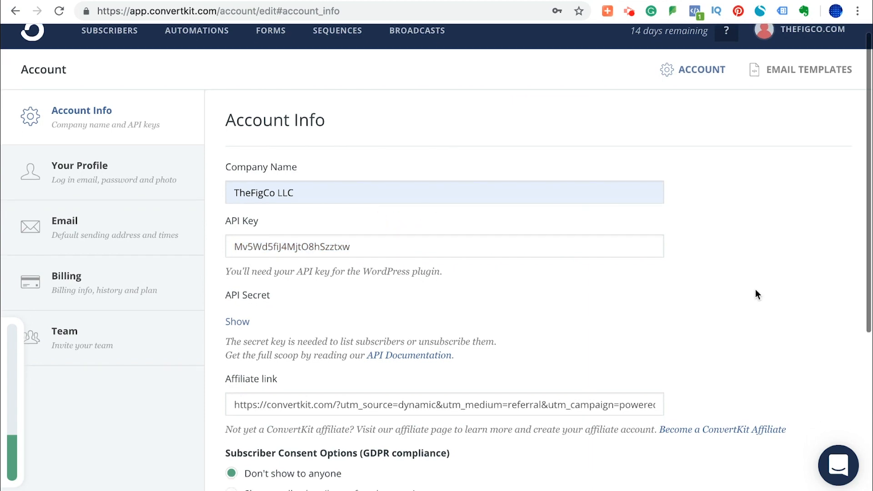
{"action": "scroll", "coordinate": [755, 290], "scroll_direction": "down", "scroll_amount": 5}
{"action": "left_click", "coordinate": [774, 415]}
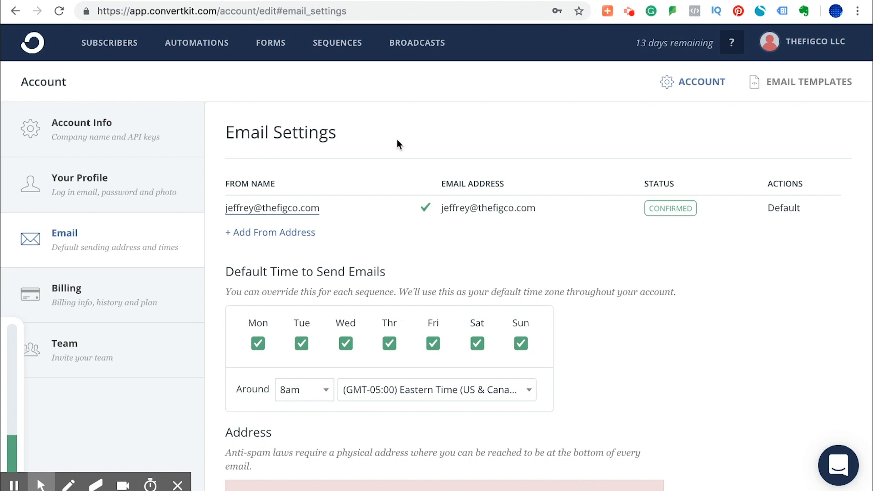
In the email settings, set the default sender's From name to the sender's first name followed by "from TheFigCo".
{"action": "triple_click", "coordinate": [341, 208]}
{"action": "type", "text": "Jeff"}
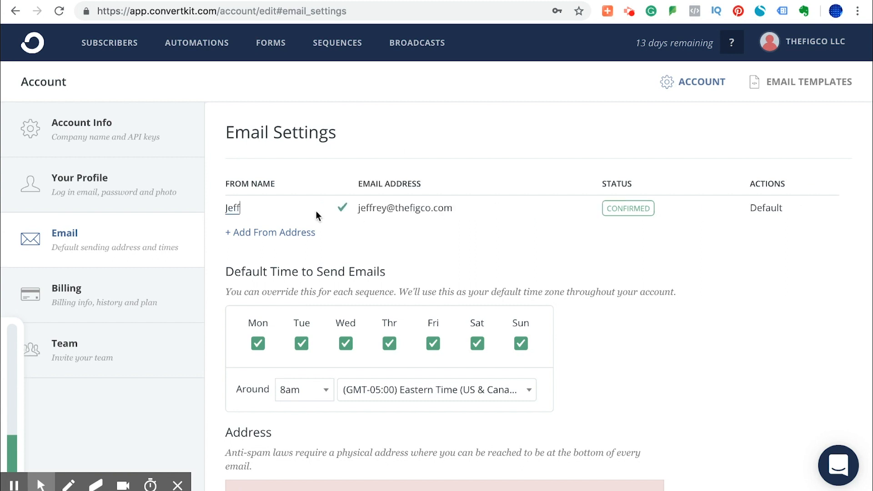
{"action": "type", "text": " from TheFigCo"}
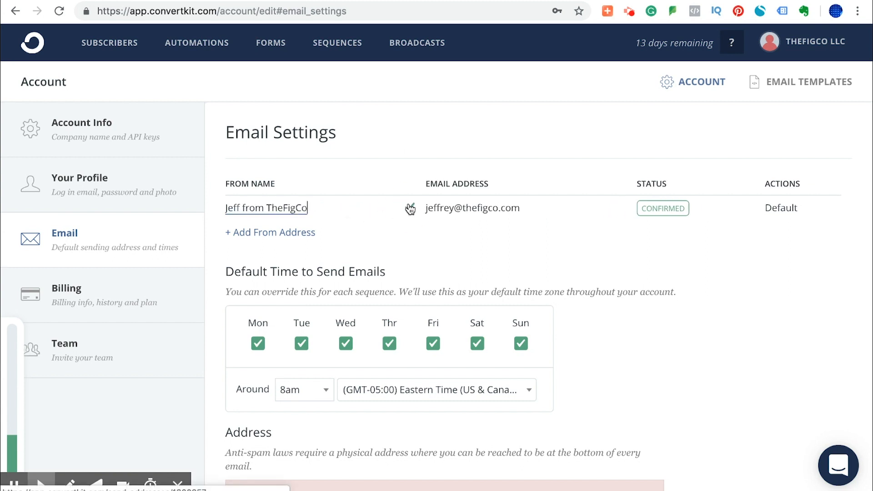
{"action": "left_click", "coordinate": [410, 208]}
{"action": "scroll", "coordinate": [674, 313], "scroll_direction": "down", "scroll_amount": 6}
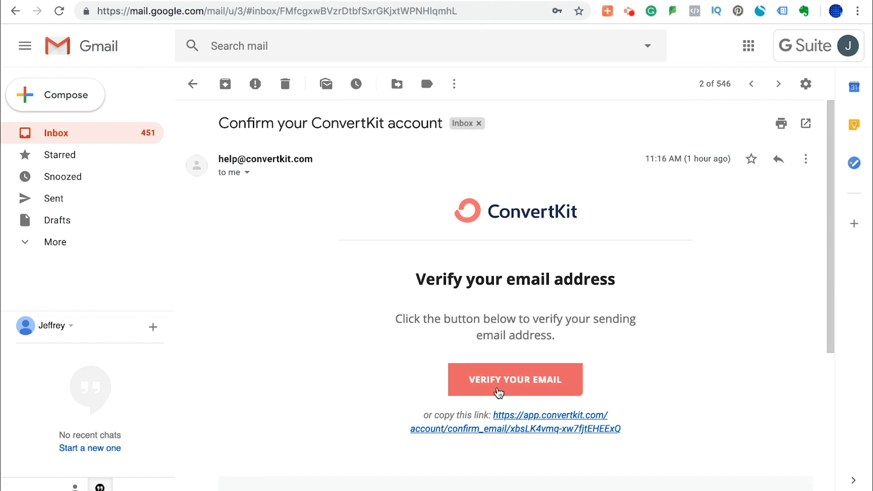
Switch to Gmail and verify the sending email address through ConvertKit's account confirmation message.
{"action": "left_click", "coordinate": [510, 383]}
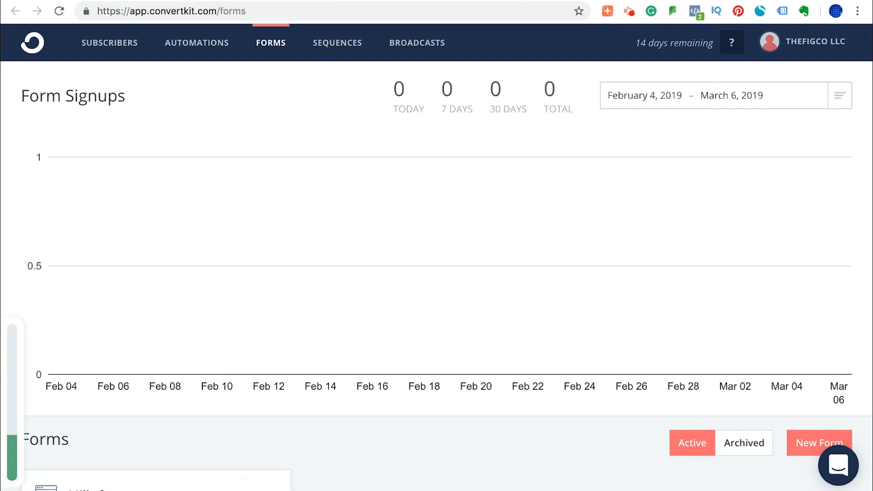
Test the Join the Newsletter form on the live guide page by subscribing with a first name and email address.
{"action": "left_click", "coordinate": [193, 1]}
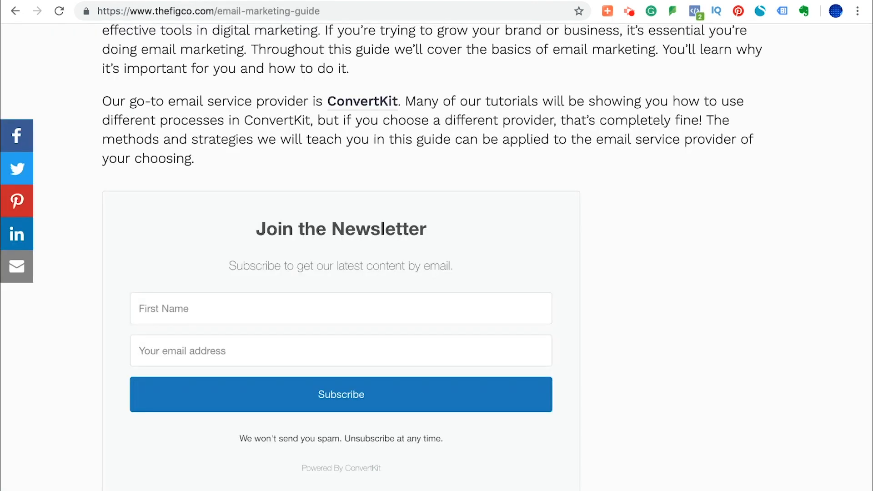
{"action": "left_click", "coordinate": [230, 307]}
{"action": "type", "text": "Jeff"}
{"action": "key", "text": "Tab"}
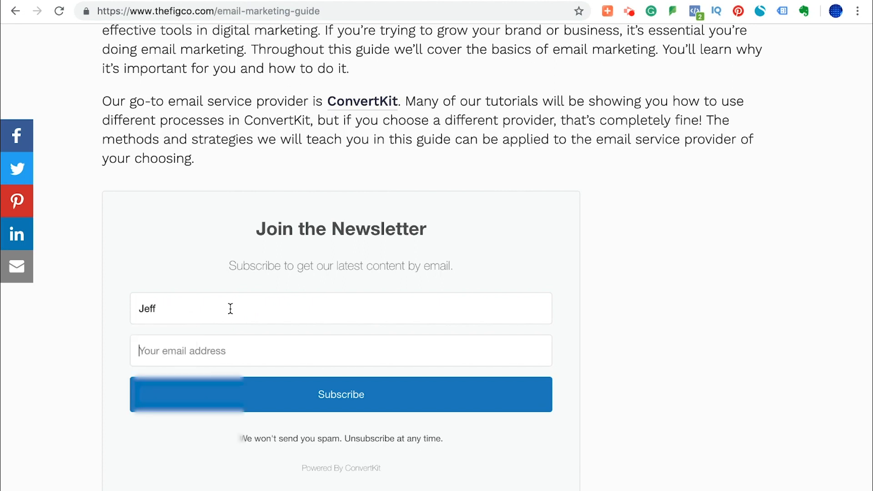
{"action": "type", "text": "jeff"}
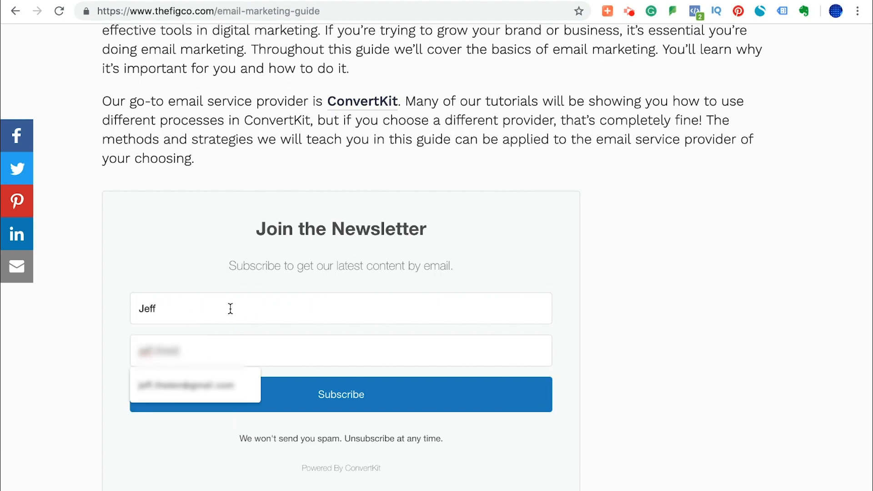
{"action": "key", "text": "Down"}
{"action": "key", "text": "Return"}
{"action": "left_click", "coordinate": [284, 394]}
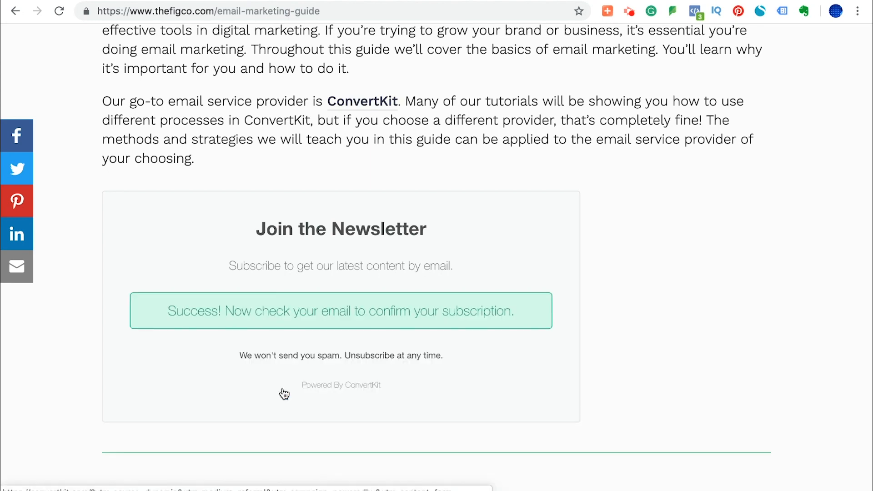
{"action": "scroll", "coordinate": [284, 397], "scroll_direction": "down", "scroll_amount": 10}
{"action": "scroll", "coordinate": [284, 397], "scroll_direction": "up", "scroll_amount": 4}
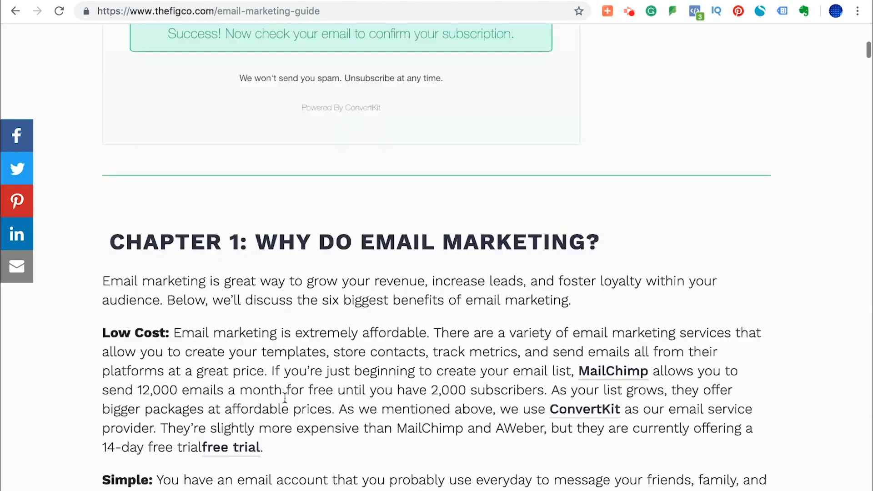